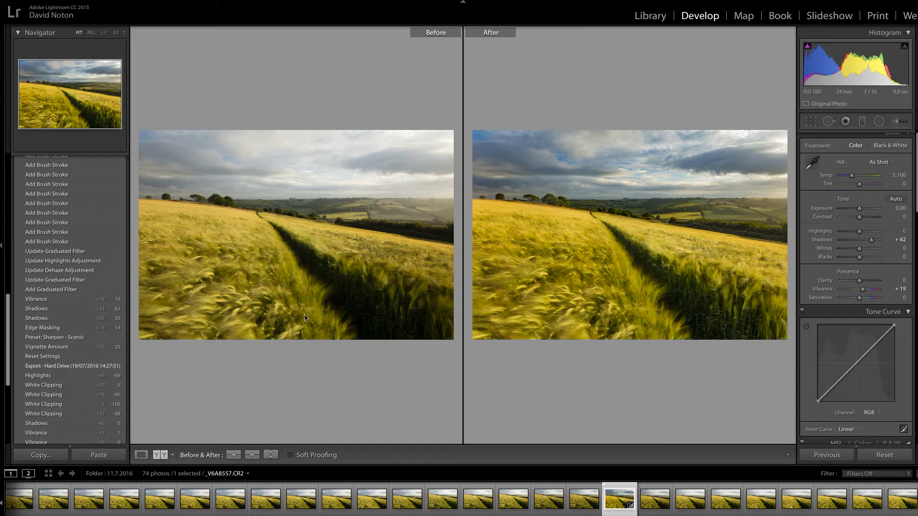
Step: Show the barley field photo in single-image view and reset all of its develop settings
click(141, 455)
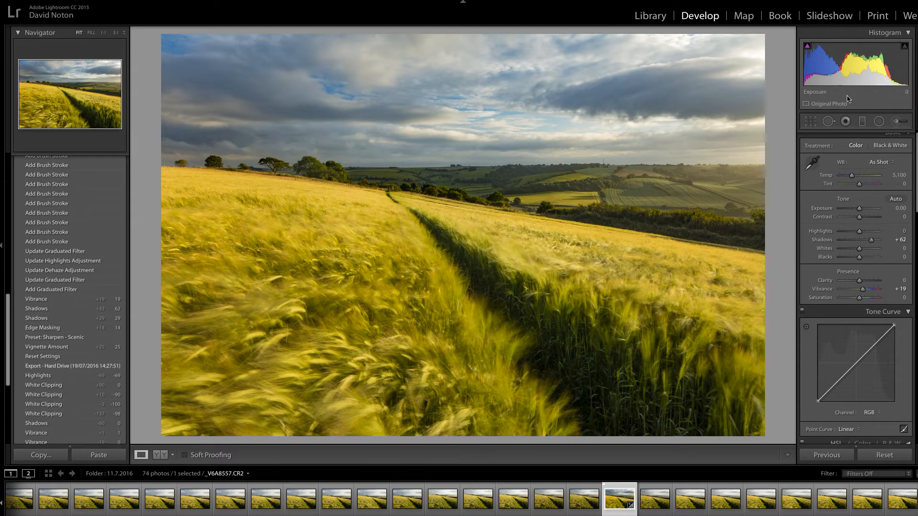
click(882, 455)
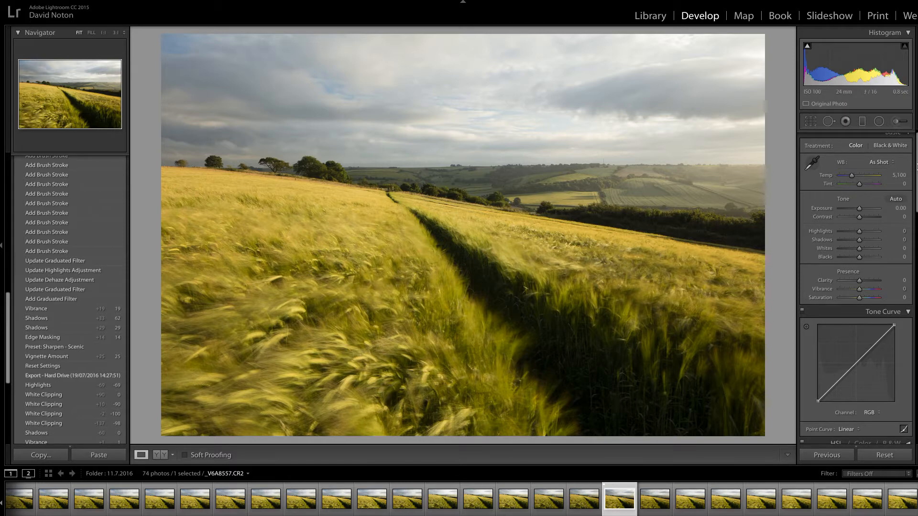
Step: Enable profile corrections in the photo's lens corrections
drag(916, 176, 911, 320)
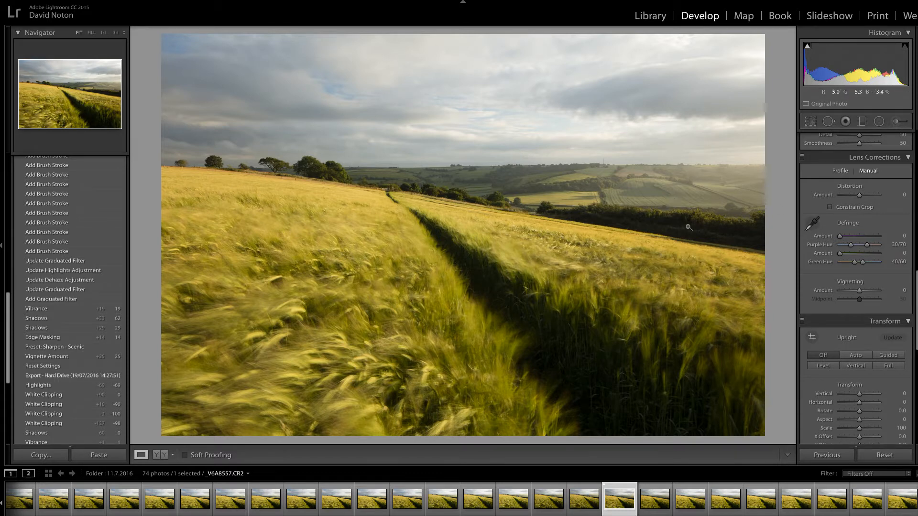
click(840, 172)
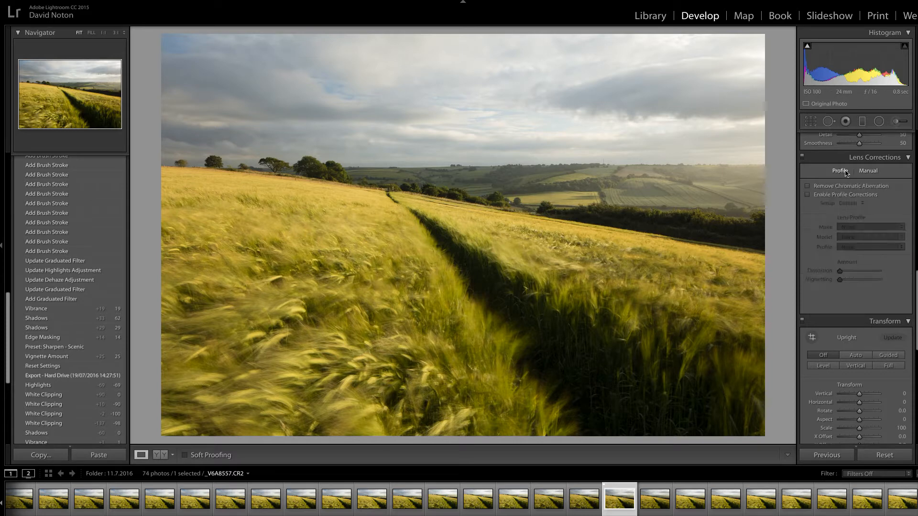
click(808, 196)
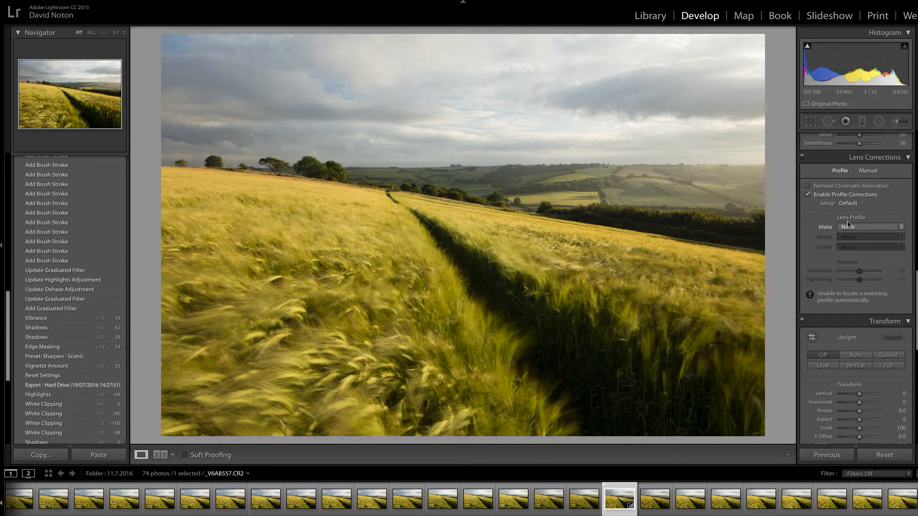
Step: Set the manual lens vignetting amount to +24 to brighten the corners of the photo
click(869, 172)
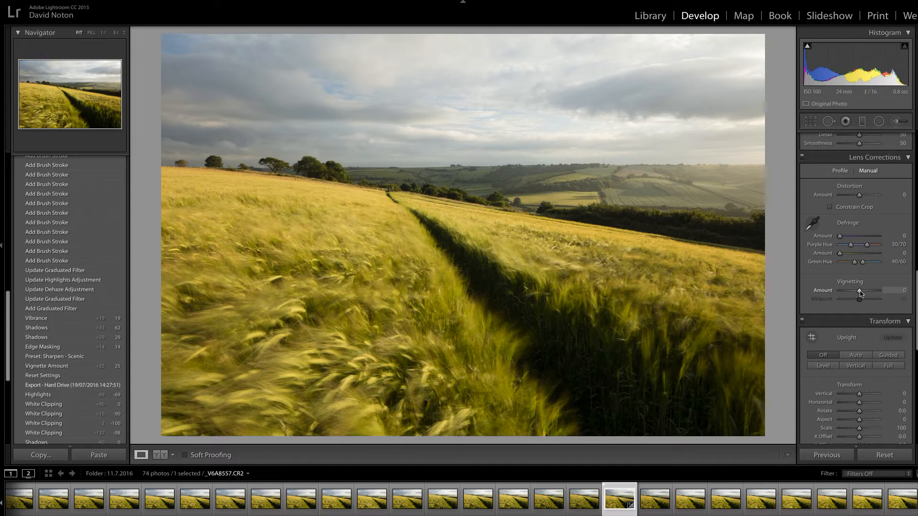
drag(861, 293, 873, 294)
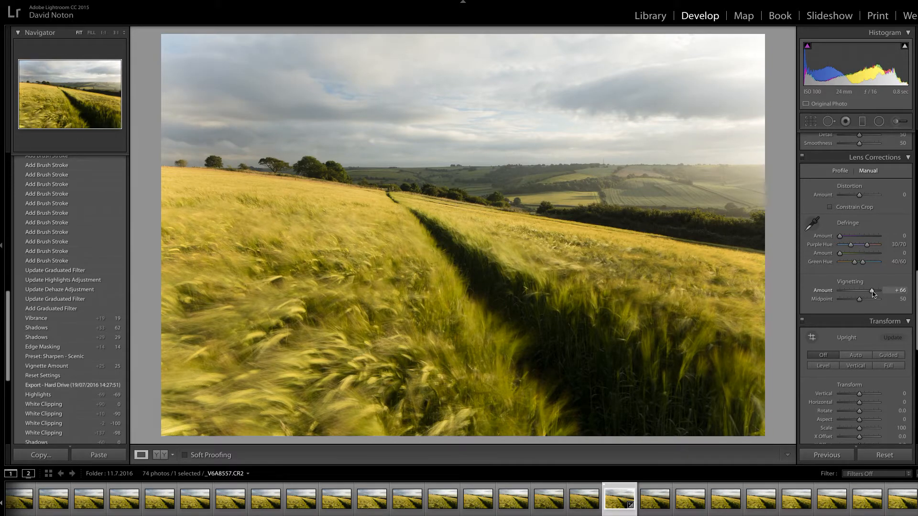
drag(873, 294, 864, 294)
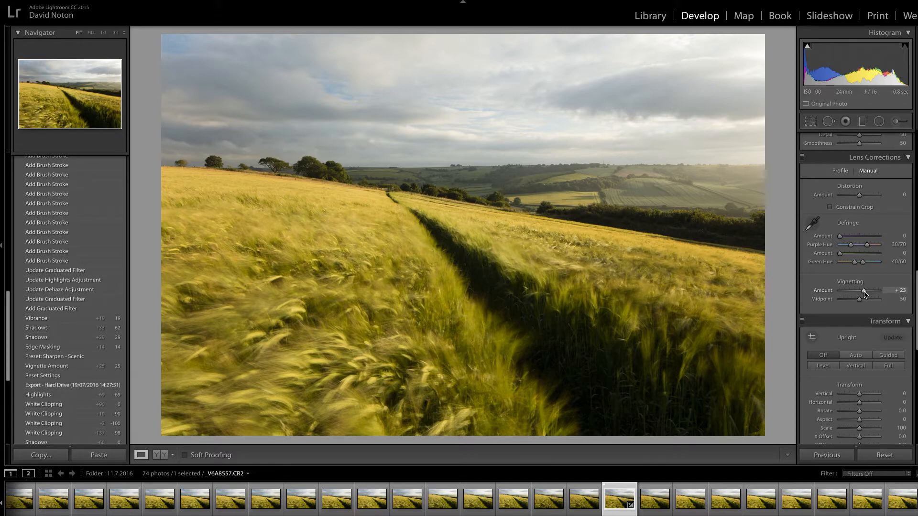
drag(865, 294, 866, 295)
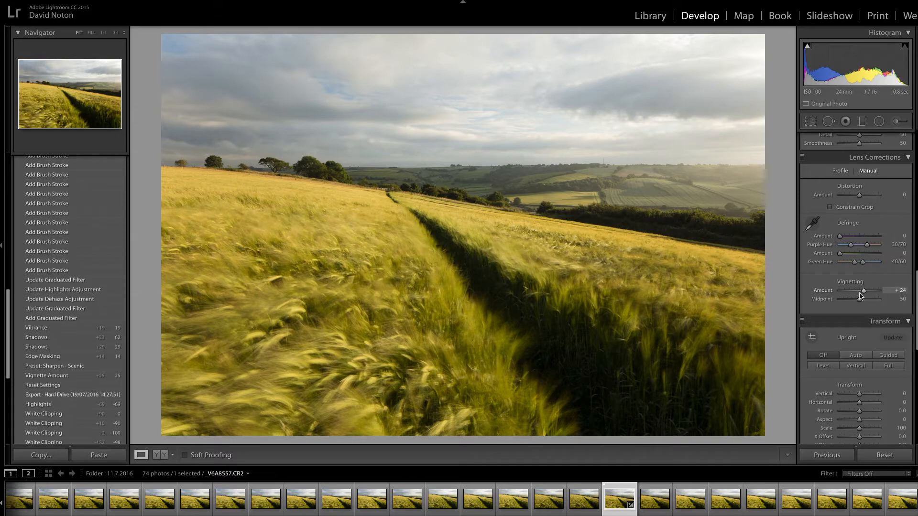
Step: Apply the Sharpen - Scenic preset from the Lightroom General Presets to the photo
mouse_move(888, 416)
scroll(856, 287, up, 15)
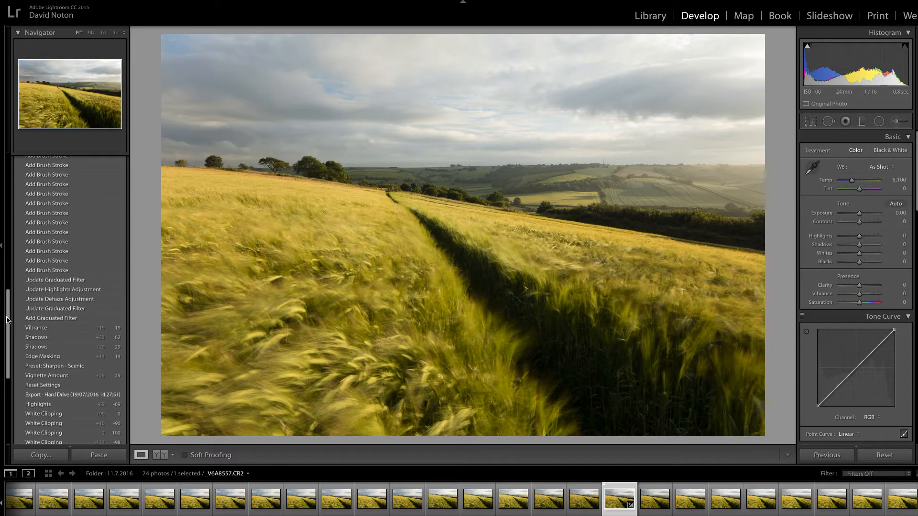
scroll(21, 250, up, 4)
scroll(27, 179, up, 10)
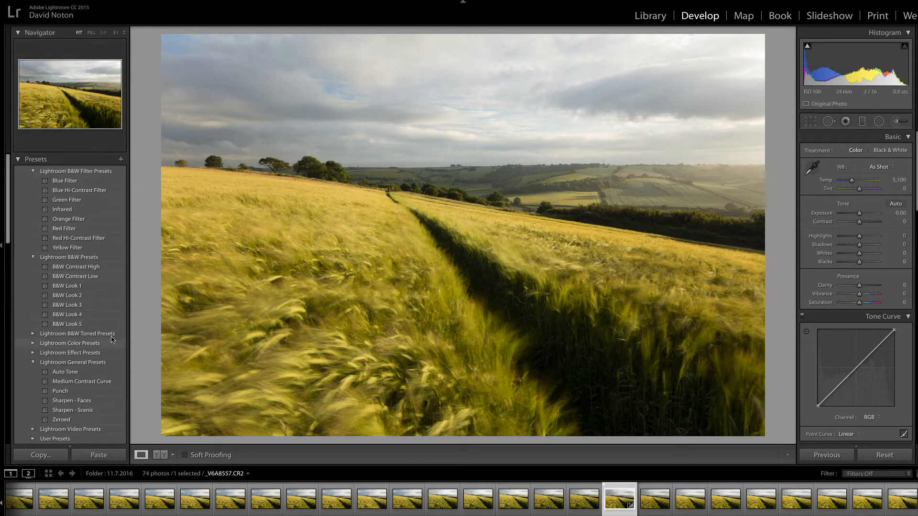
click(78, 414)
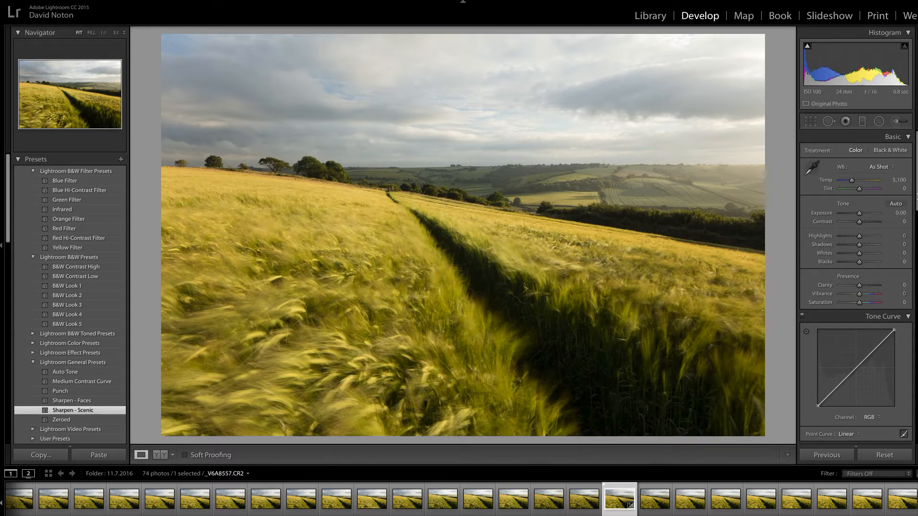
Step: Set the sharpening Masking to 14 while previewing the edge mask
scroll(916, 206, down, 10)
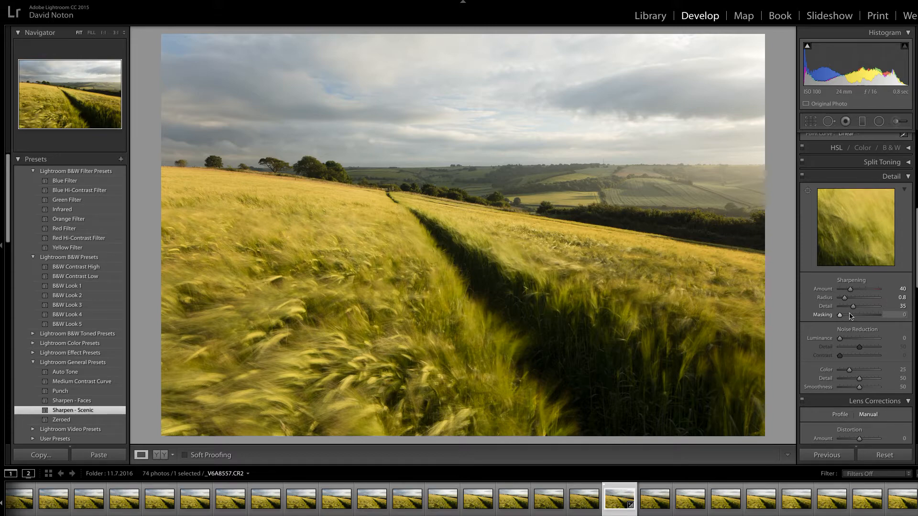
key(alt)
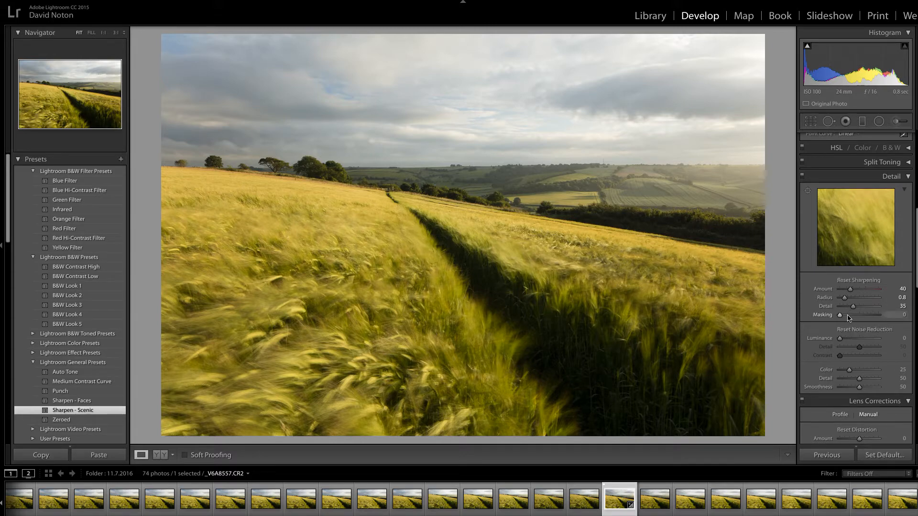
drag(840, 315, 844, 318)
drag(843, 318, 845, 320)
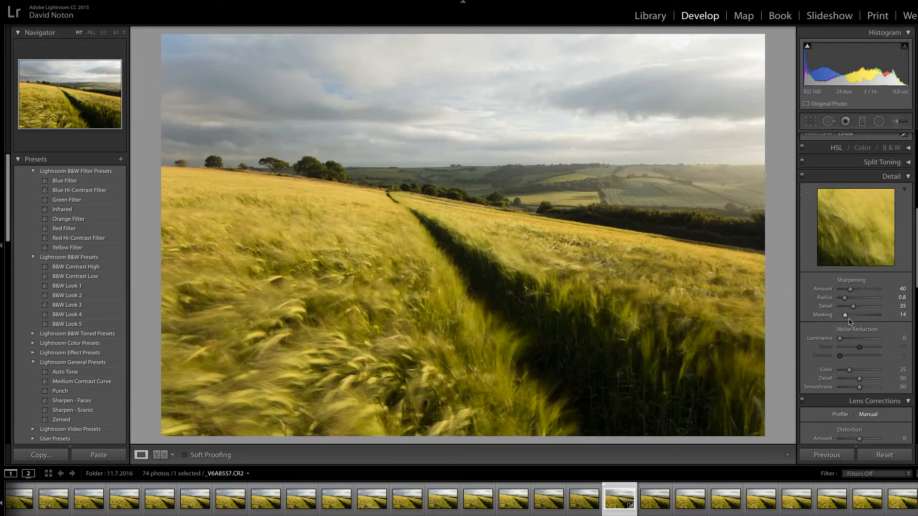
click(856, 440)
Step: Turn on the shadow clipping warning and raise the basic Shadows adjustment to +59
scroll(856, 239, up, 10)
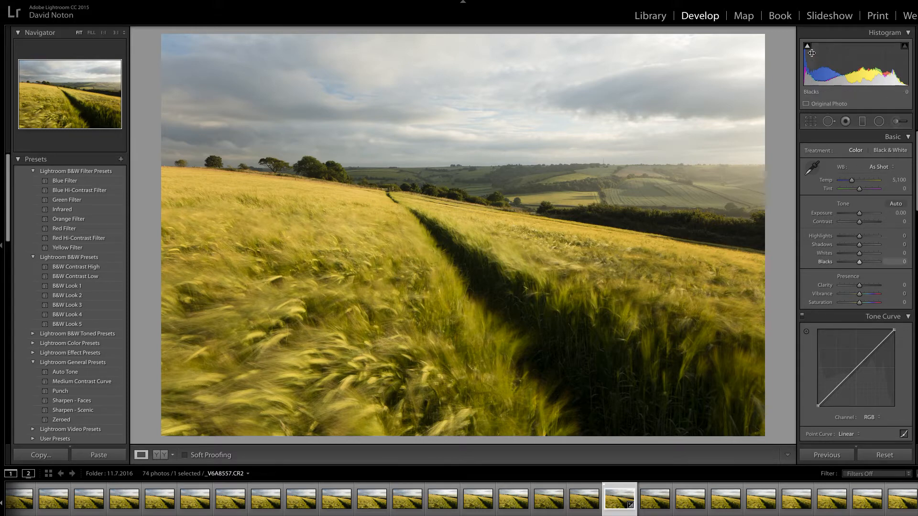
mouse_move(808, 47)
click(808, 46)
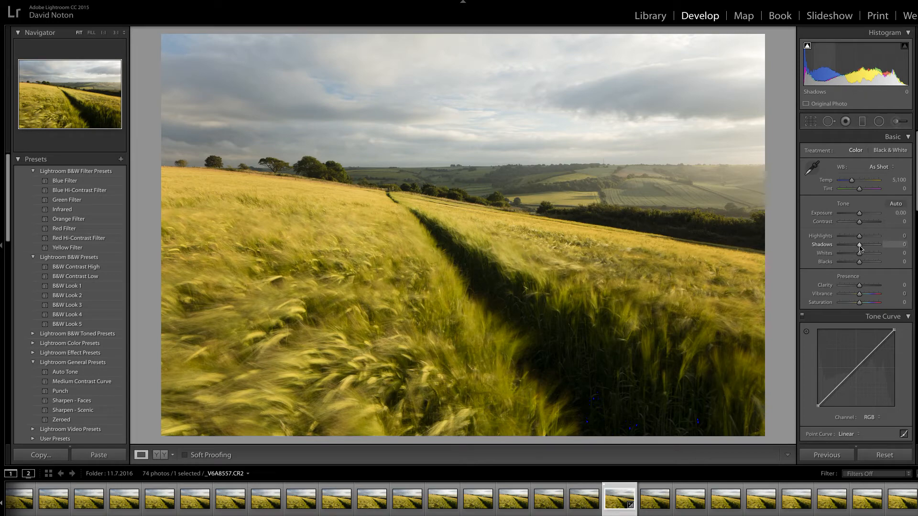
drag(862, 248, 874, 248)
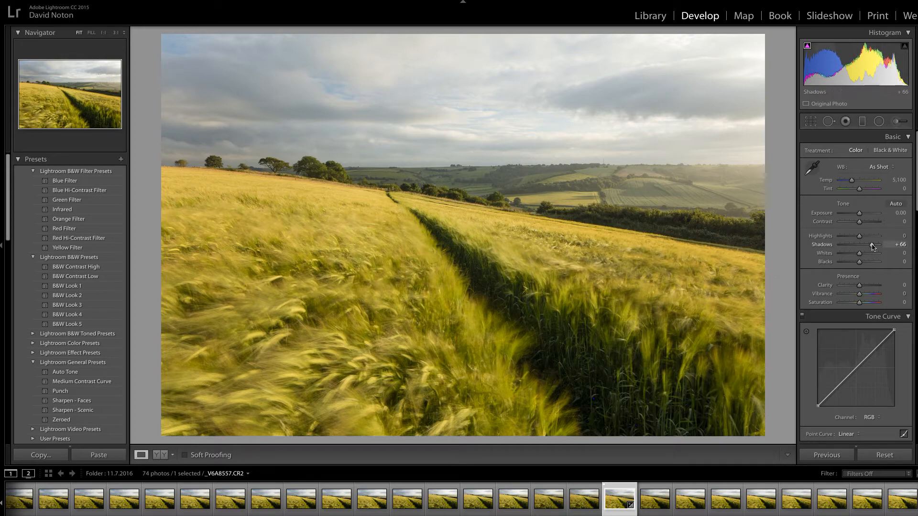
drag(872, 247, 870, 247)
drag(871, 247, 872, 248)
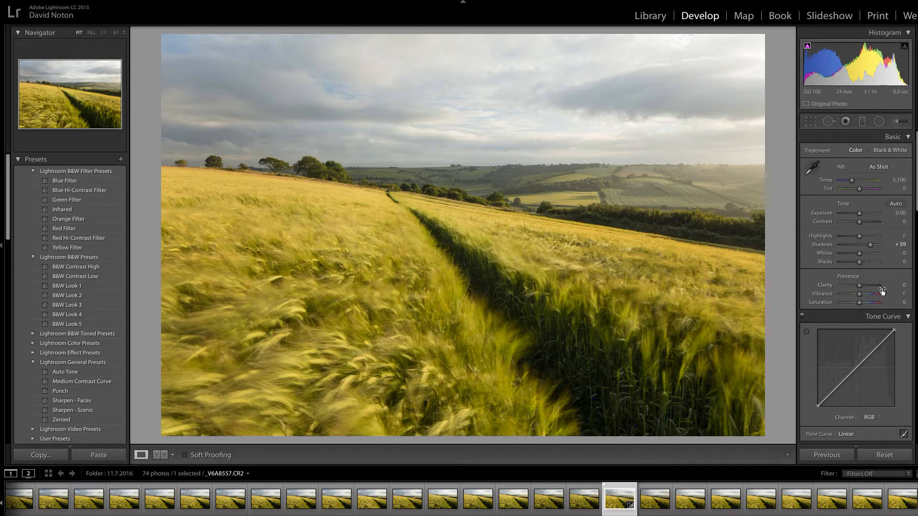
Step: Set Vibrance to +7, and check the photo's capture metadata in the Library before returning to Develop
drag(861, 297, 866, 293)
click(650, 16)
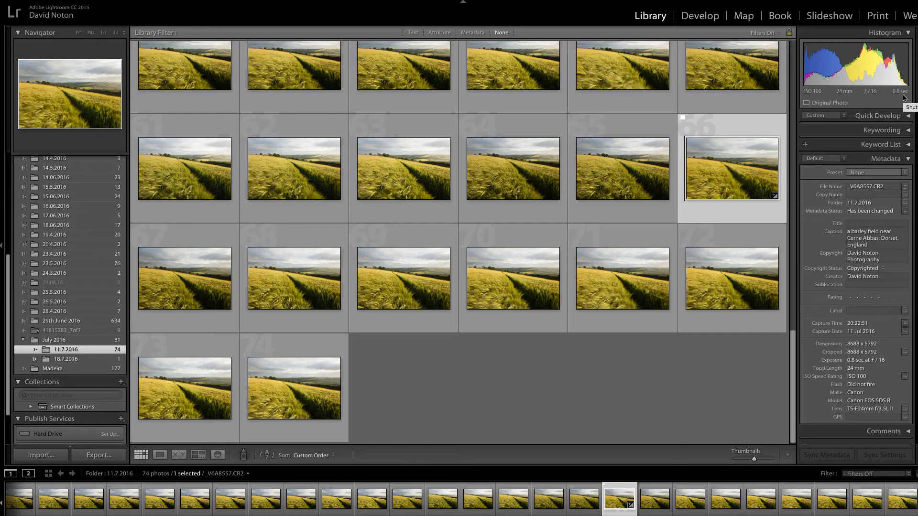
click(692, 17)
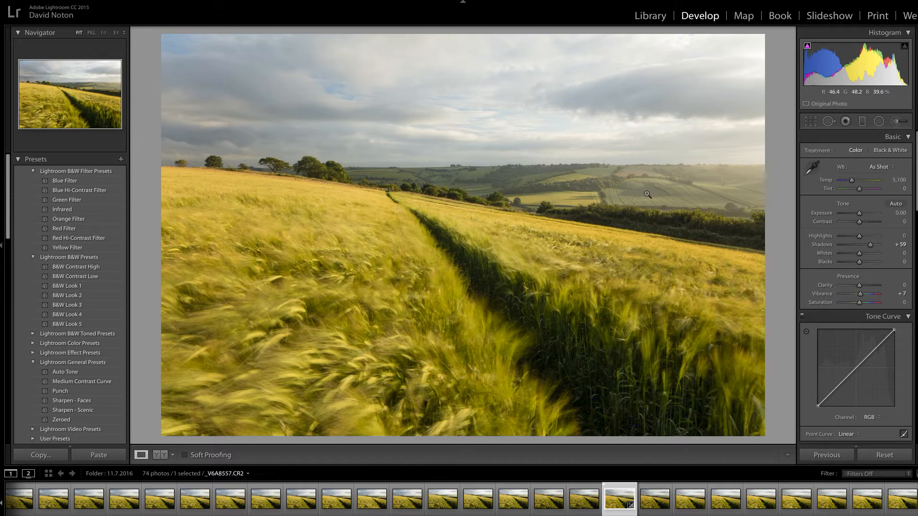
Step: Place a graduated filter over the sky, tilted along the sloping edge of the field, and set its Dehaze to 37
click(862, 122)
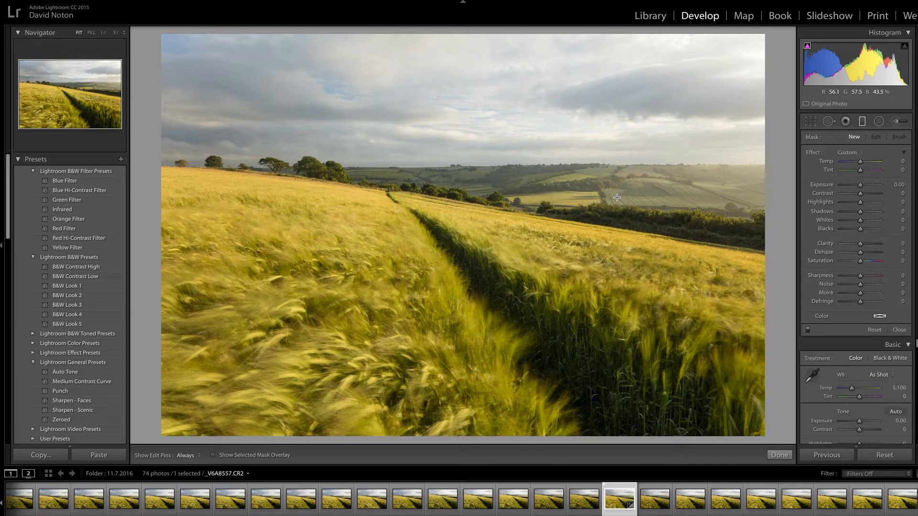
drag(617, 197, 613, 223)
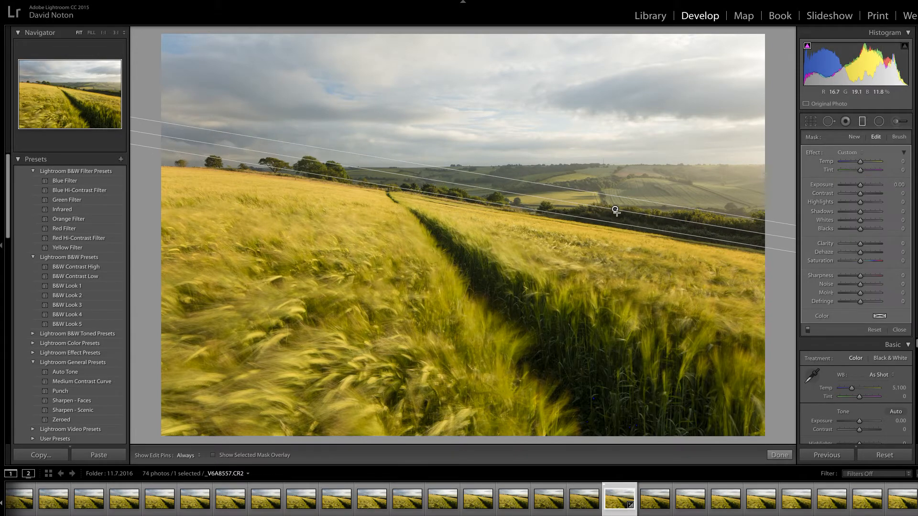
mouse_move(643, 210)
drag(642, 212, 613, 221)
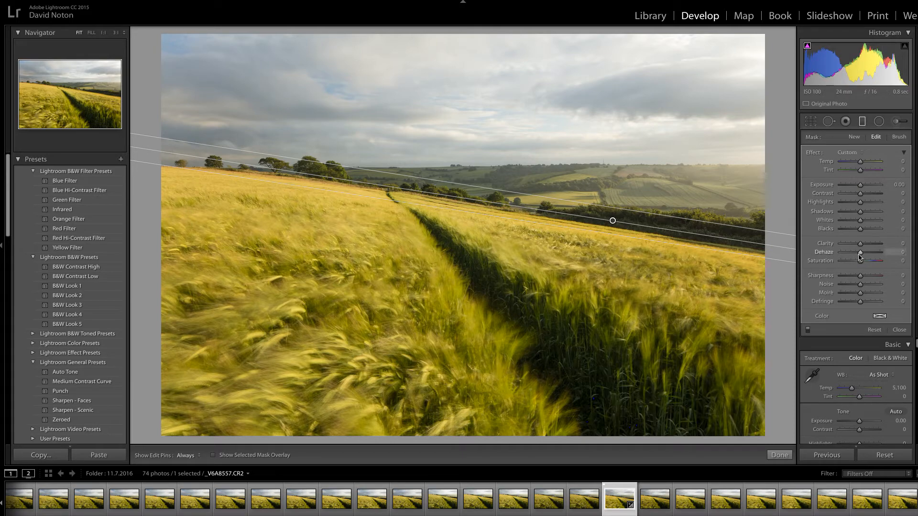
drag(859, 257, 864, 257)
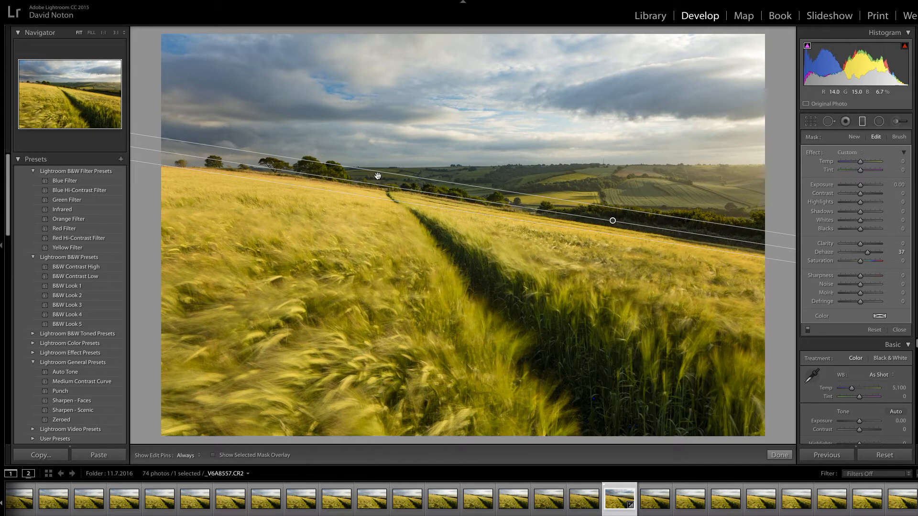
Step: Set the graduated filter's brush to Erase with size 10 and flow 61, and show the selected mask overlay
click(898, 138)
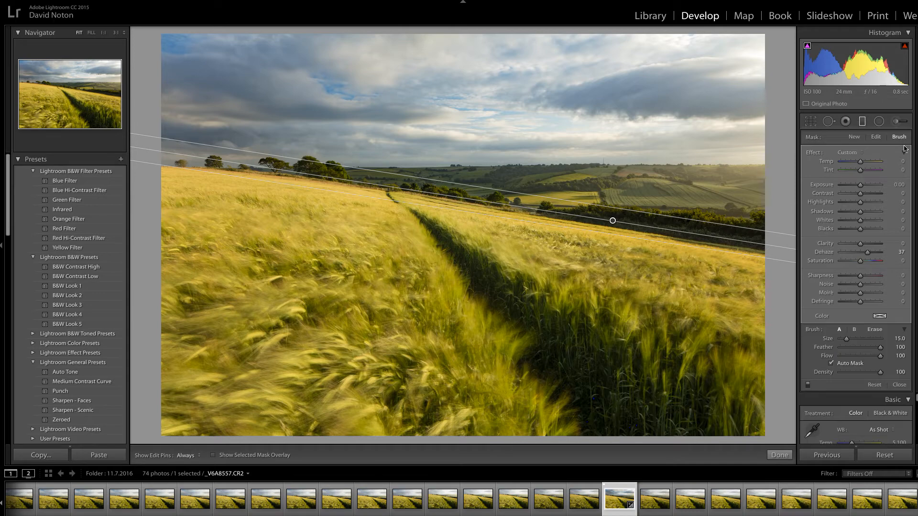
click(875, 331)
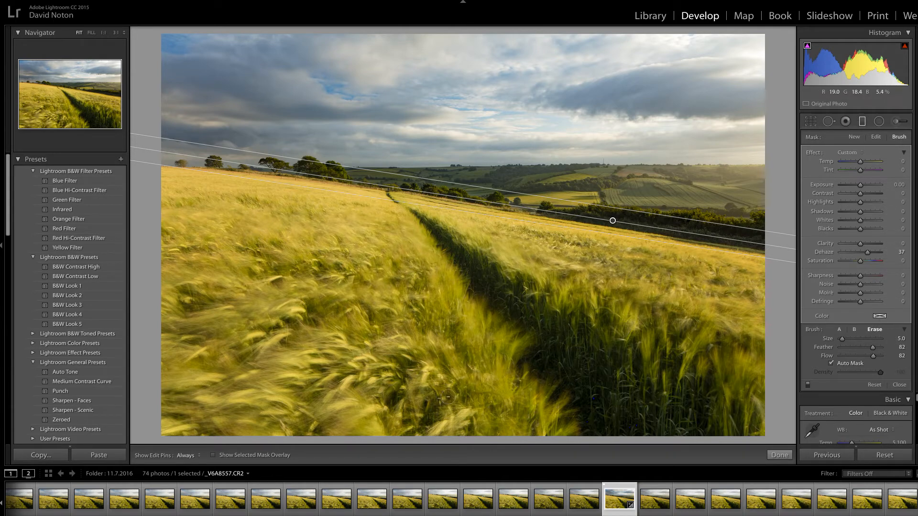
click(213, 455)
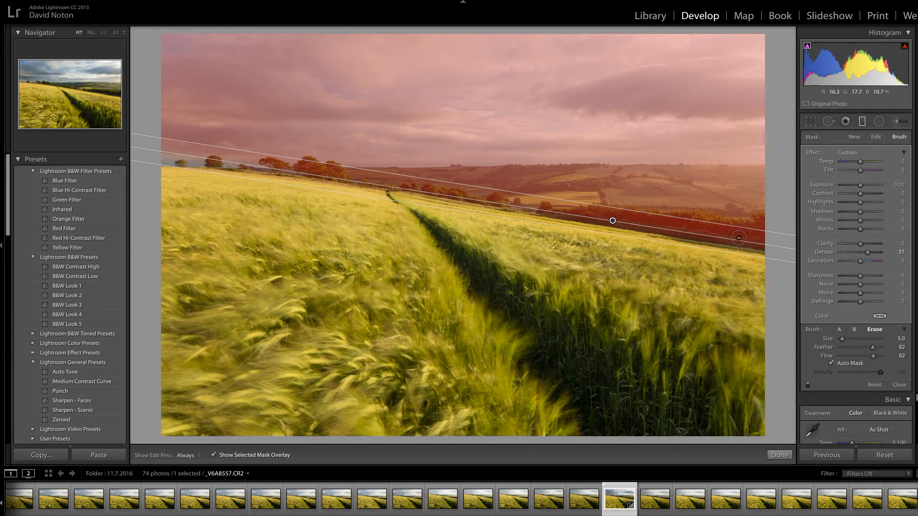
scroll(732, 239, up, 4)
drag(869, 361, 865, 362)
Step: Erase the filter mask along the dark hedgerow at the field's far edge, and hide the mask overlay to check the result
mouse_move(728, 235)
mouse_down()
mouse_move(743, 234)
mouse_move(576, 224)
mouse_move(624, 218)
mouse_move(748, 231)
mouse_move(625, 221)
mouse_up()
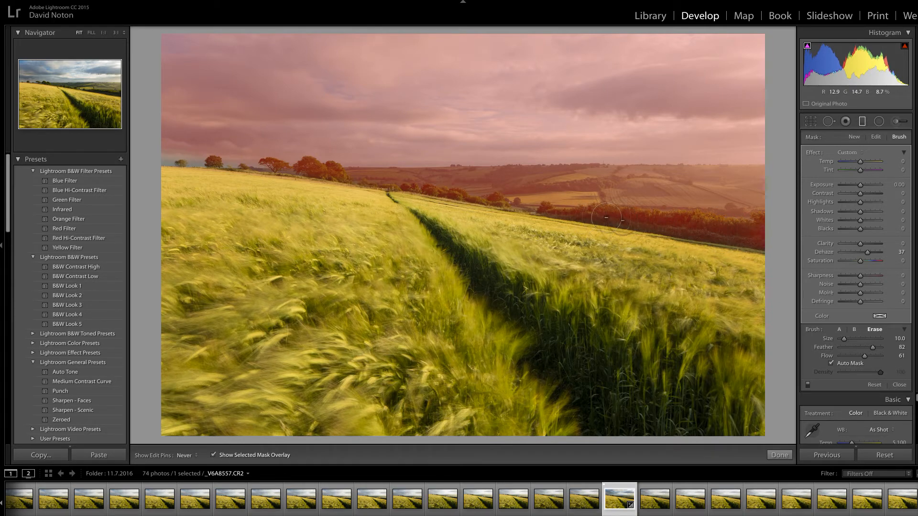
key(h)
key(h)
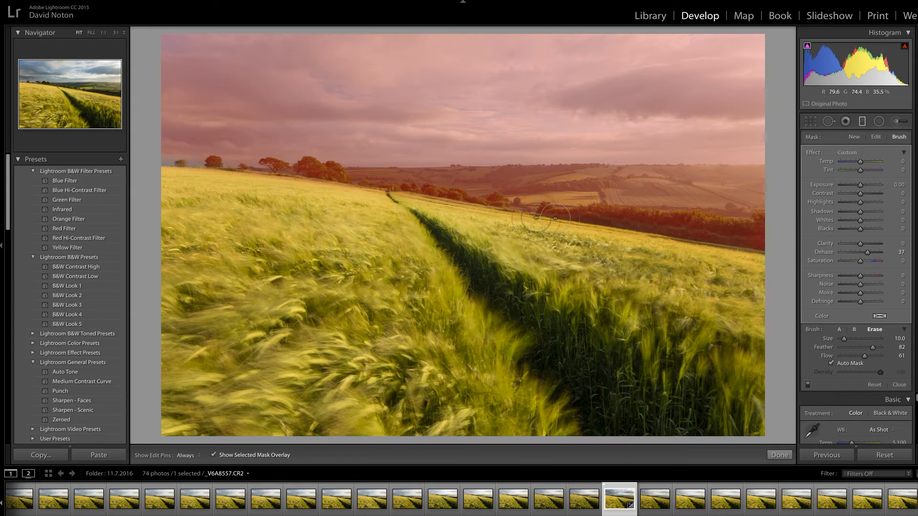
key(h)
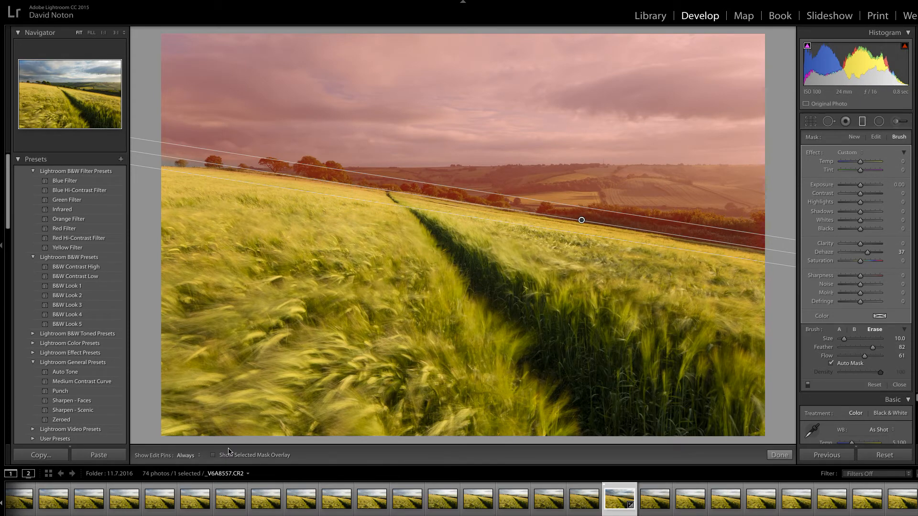
click(213, 455)
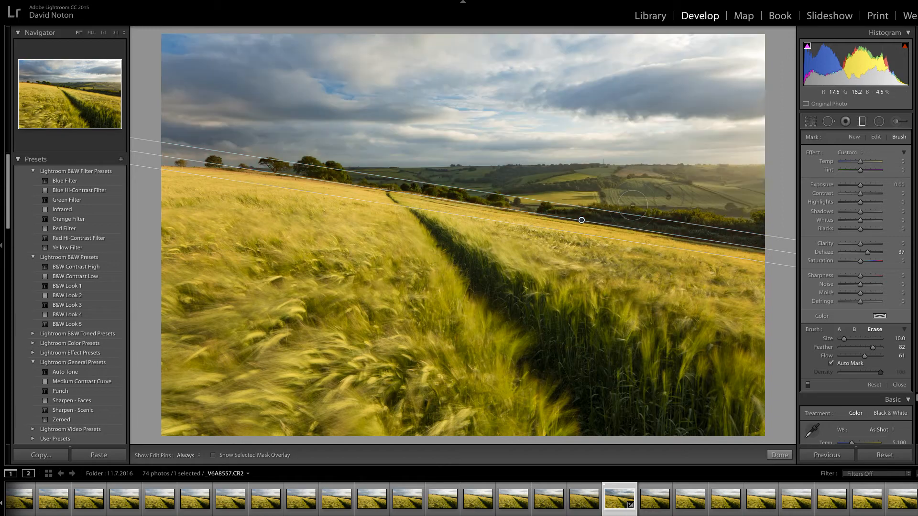
key(h)
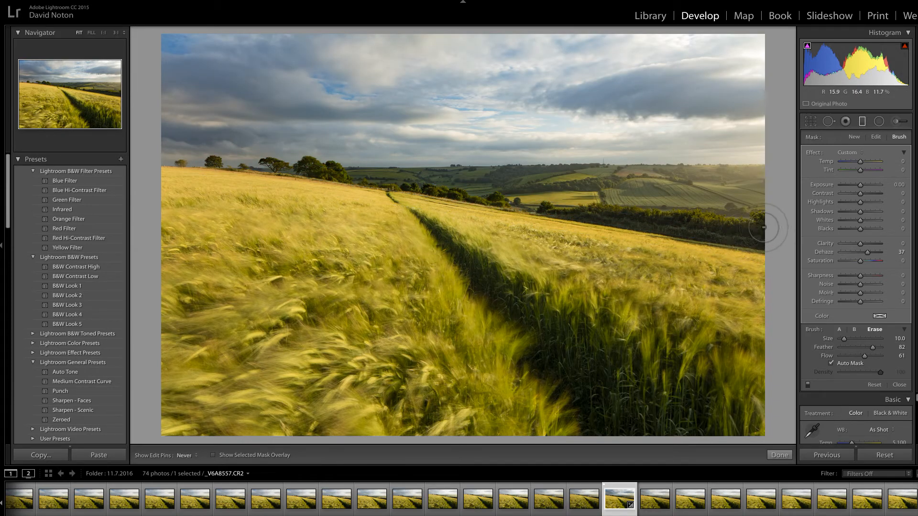
key(h)
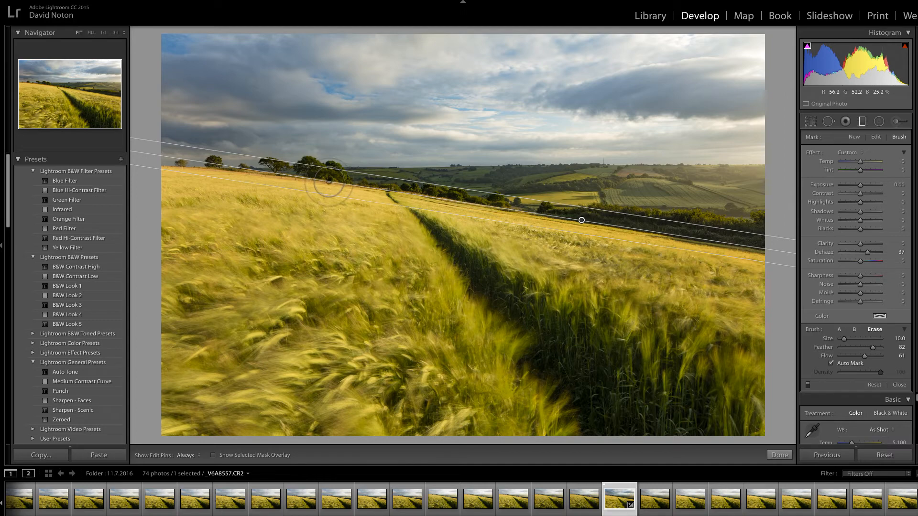
Step: Reduce the eraser brush to size 4, hide the edit pins, and erase the filter mask over the trees on the skyline
key(bracketleft)
key(bracketleft)
key(bracketleft)
key(bracketleft)
key(bracketleft)
key(bracketleft)
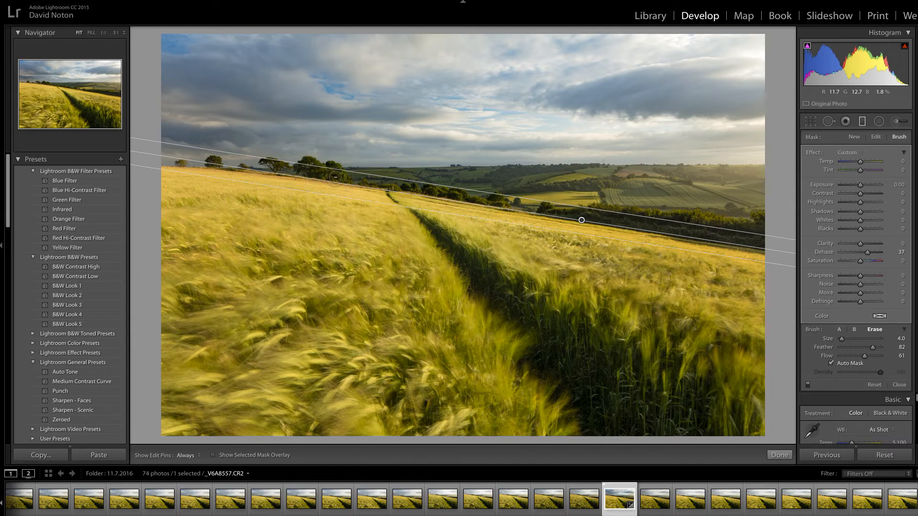
key(h)
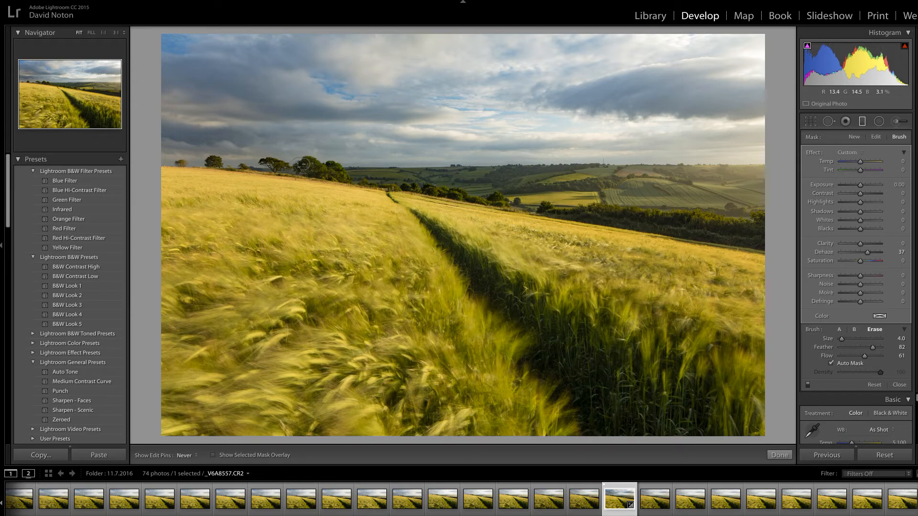
drag(314, 171, 319, 175)
Step: Shift the graduated filter slightly lower along the field's edge, check the photo without edit pins, and finish editing the filter
key(h)
key(h)
click(423, 193)
key(h)
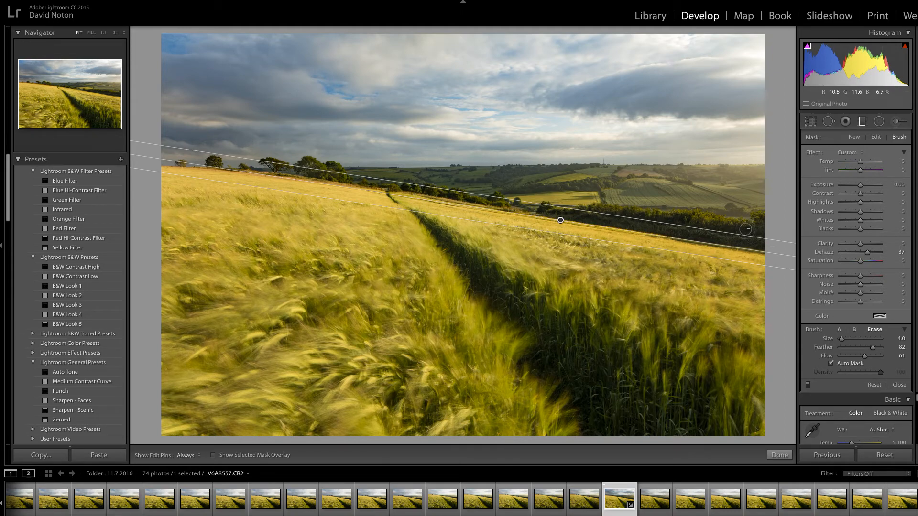
key(h)
click(780, 455)
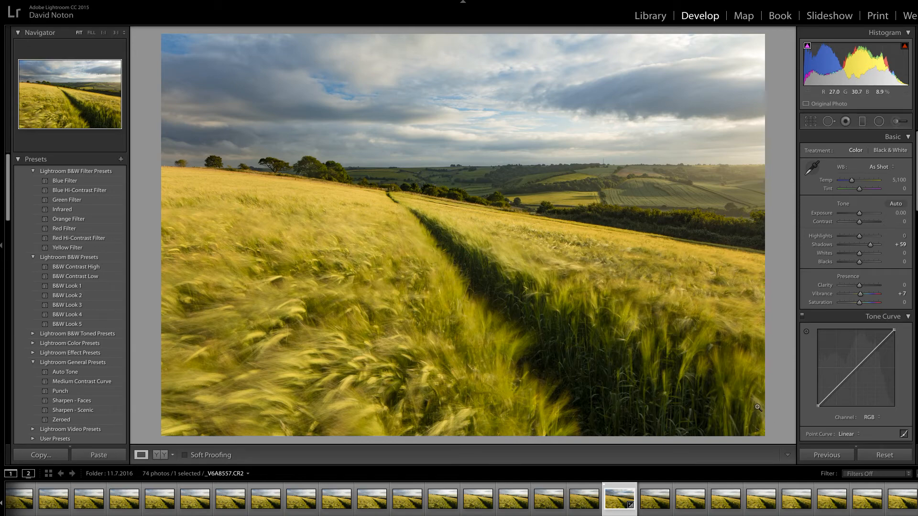
Step: With a size 25 Adjustment Brush and the mask overlay shown, paint a mask over the barley left of the dark track
click(897, 123)
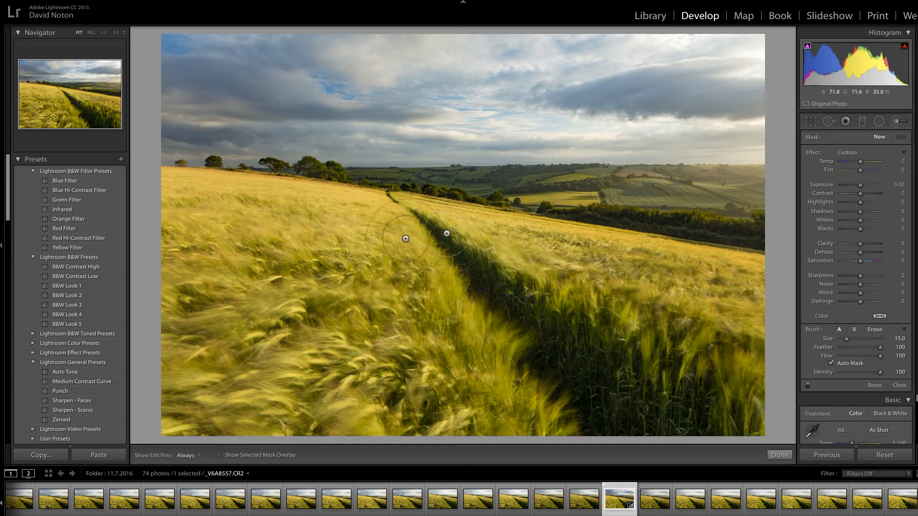
scroll(265, 257, up, 4)
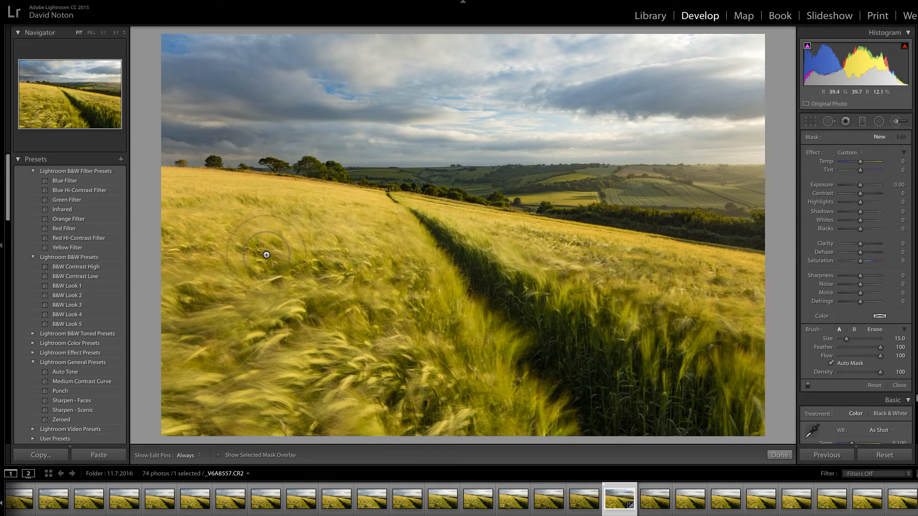
scroll(272, 256, up, 6)
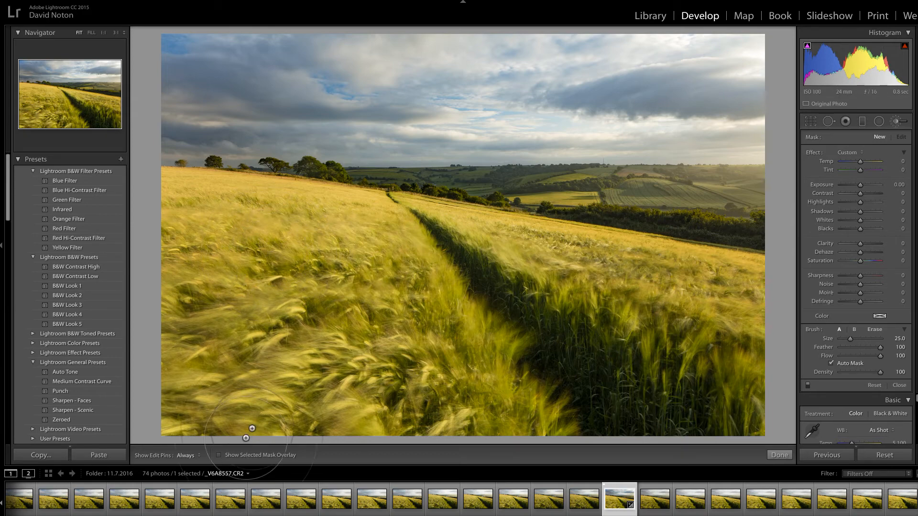
click(219, 456)
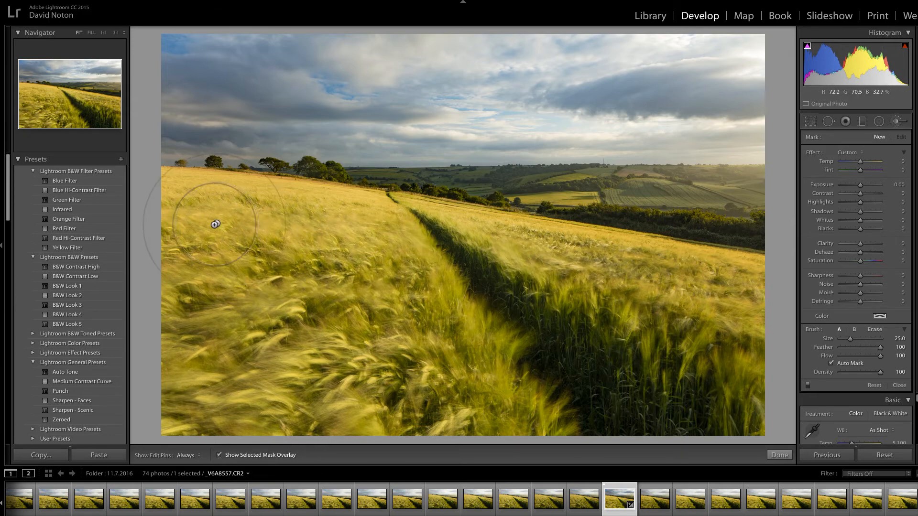
mouse_move(186, 217)
mouse_down()
mouse_move(256, 210)
mouse_move(383, 245)
mouse_move(371, 242)
mouse_move(390, 248)
mouse_move(404, 286)
mouse_move(344, 325)
mouse_move(270, 343)
mouse_move(225, 335)
mouse_move(158, 353)
mouse_move(154, 328)
mouse_move(167, 287)
mouse_move(160, 218)
mouse_move(177, 213)
mouse_up()
key(h)
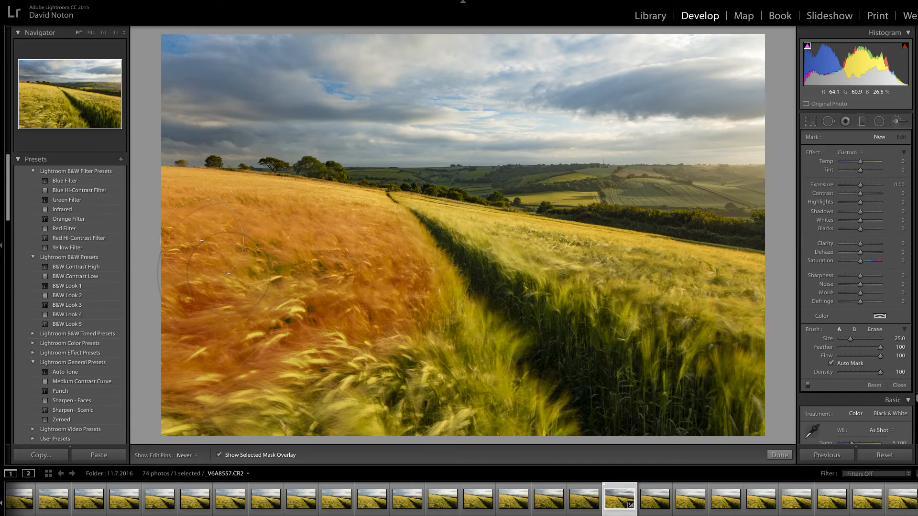
mouse_move(337, 290)
mouse_down()
mouse_move(239, 275)
mouse_move(273, 252)
mouse_move(337, 244)
mouse_up()
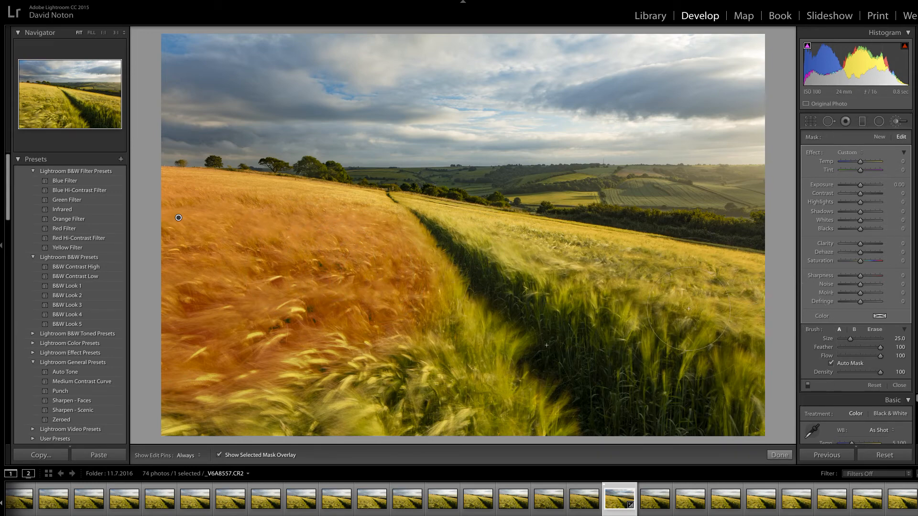
Step: Hide the mask overlay, set the left barley mask's Contrast to 38, and finish the brush adjustment
click(219, 456)
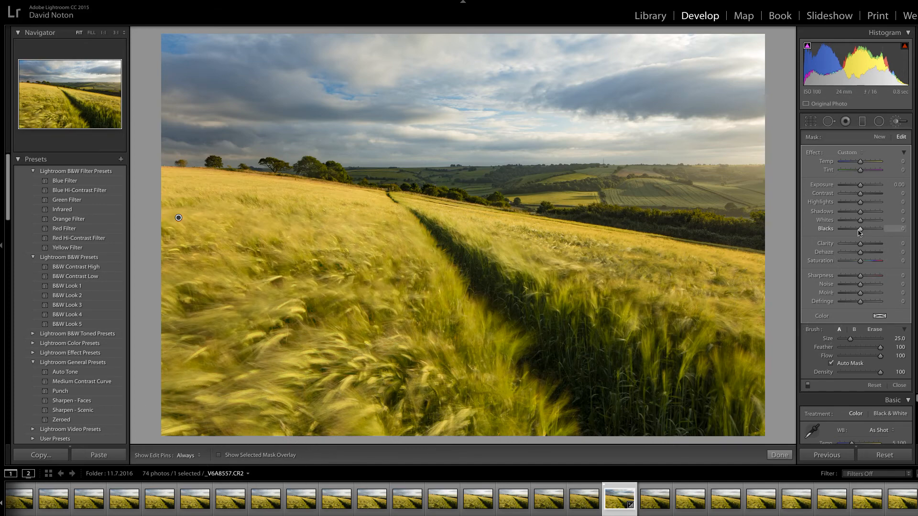
drag(861, 197, 864, 196)
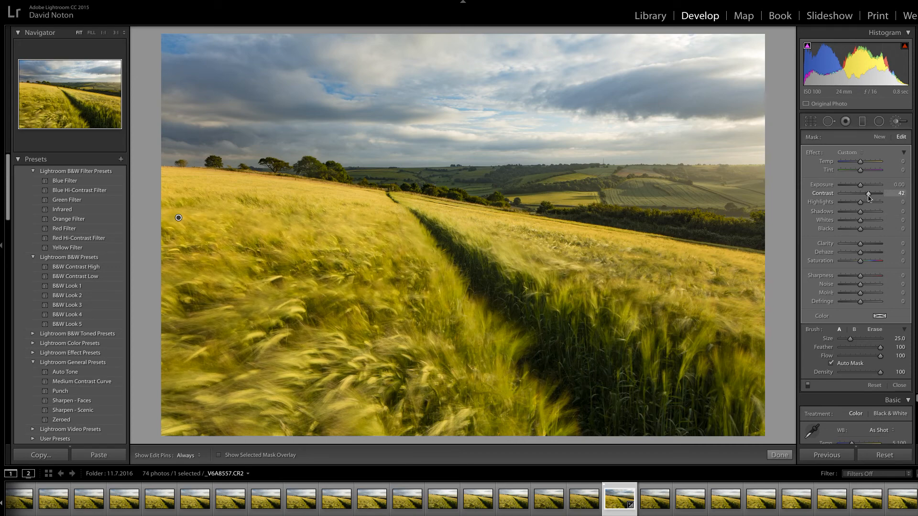
drag(876, 203, 874, 203)
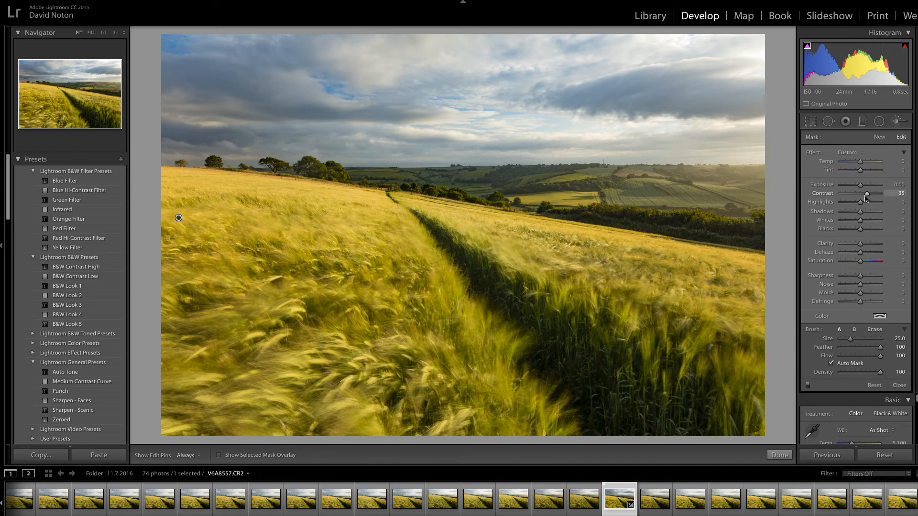
drag(868, 204, 870, 205)
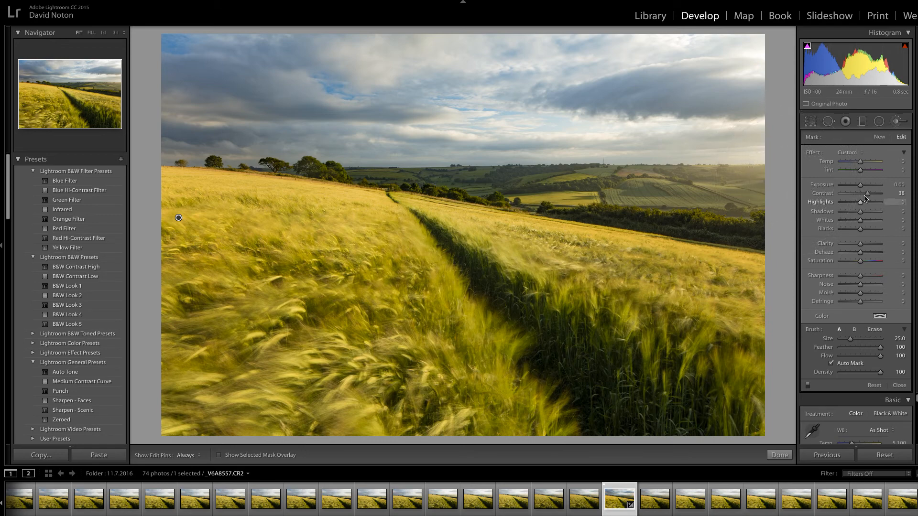
click(779, 455)
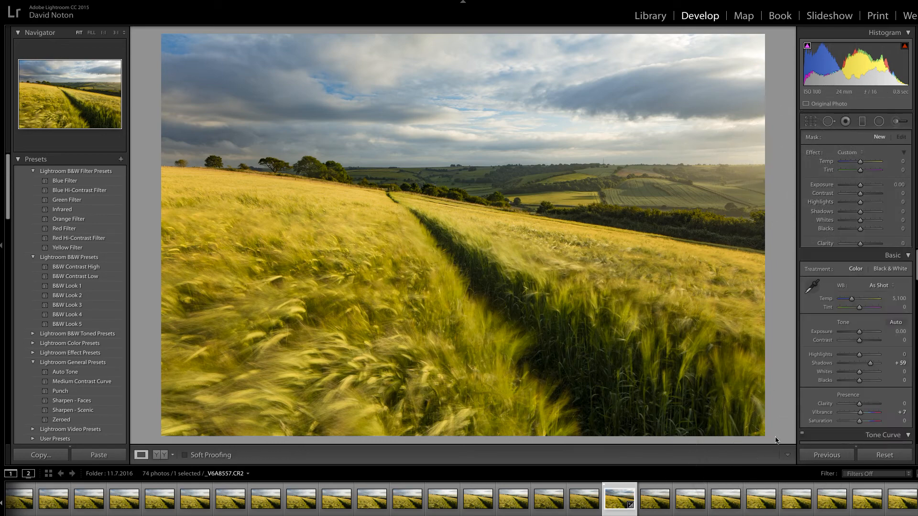
Step: Paint a second Adjustment Brush mask over the barley right of the dark track, checking coverage with the mask overlay and hiding it again
click(896, 124)
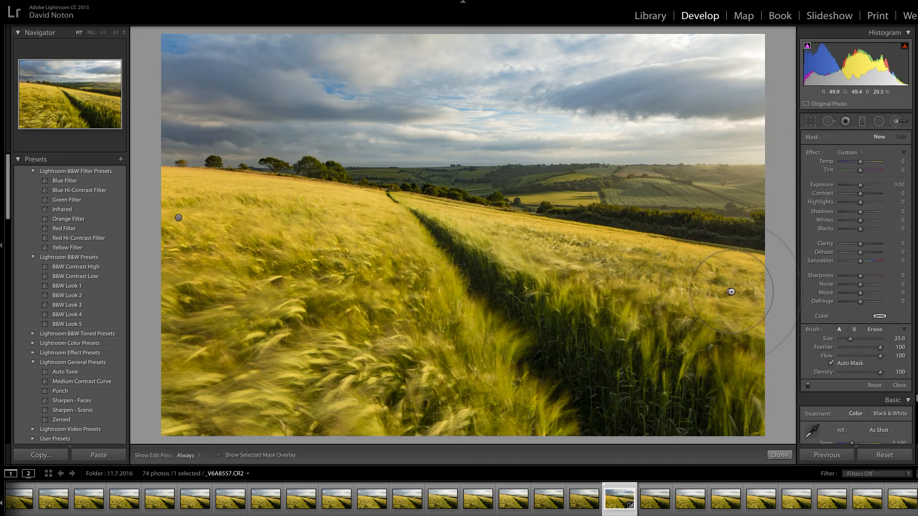
key(h)
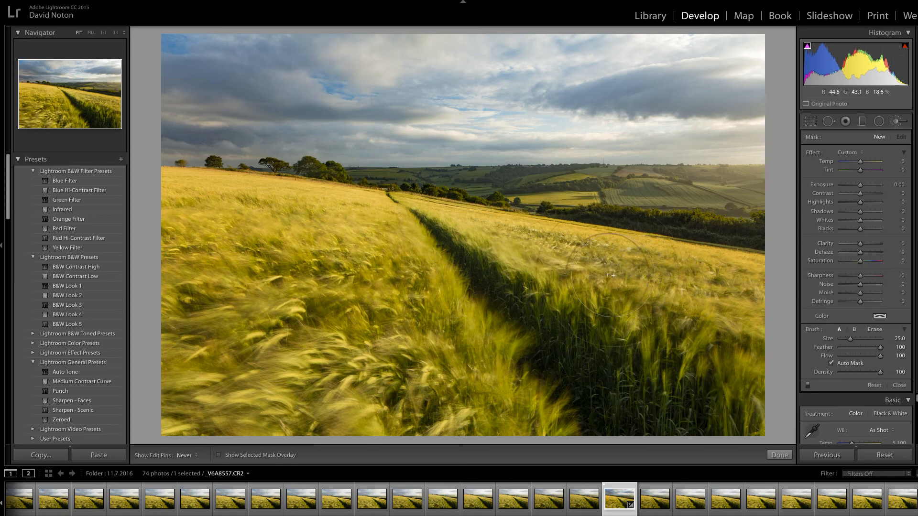
key(h)
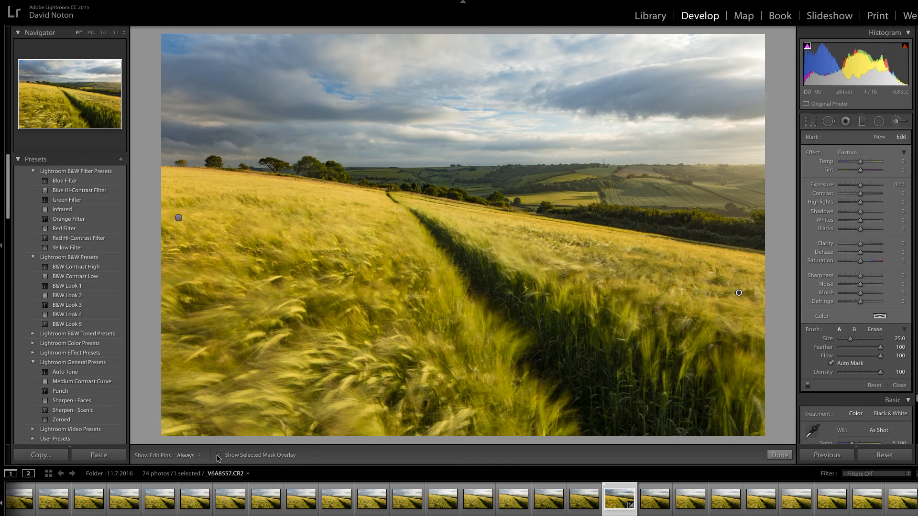
click(218, 455)
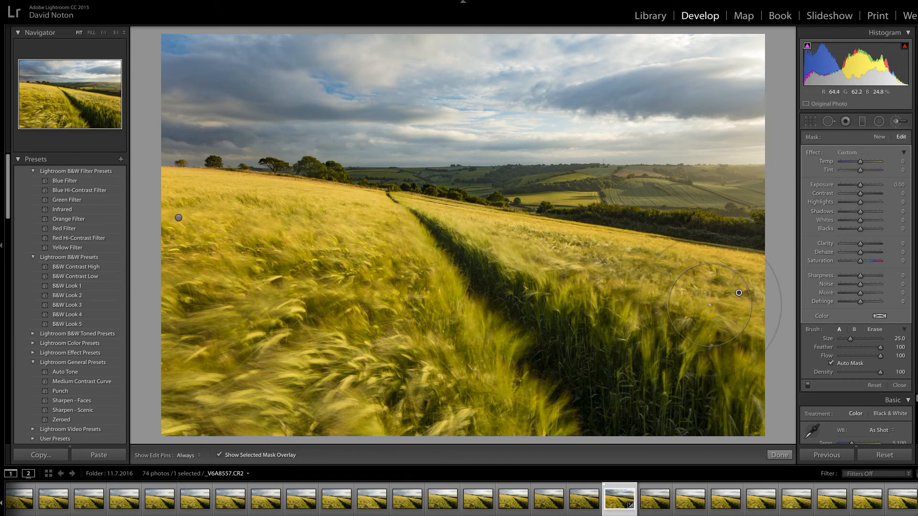
key(h)
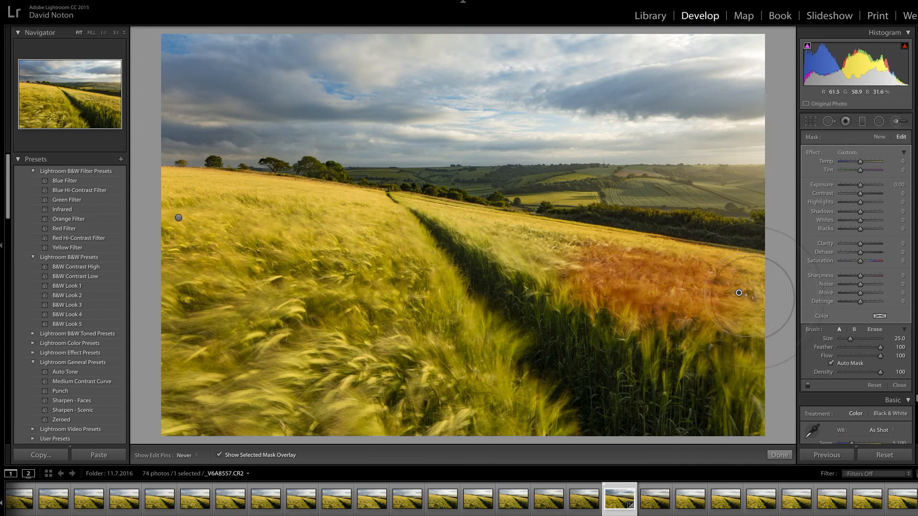
mouse_move(760, 304)
mouse_down()
mouse_move(641, 268)
mouse_move(550, 265)
mouse_move(617, 253)
mouse_move(669, 308)
mouse_move(733, 337)
mouse_move(784, 335)
mouse_move(756, 357)
mouse_up()
key(h)
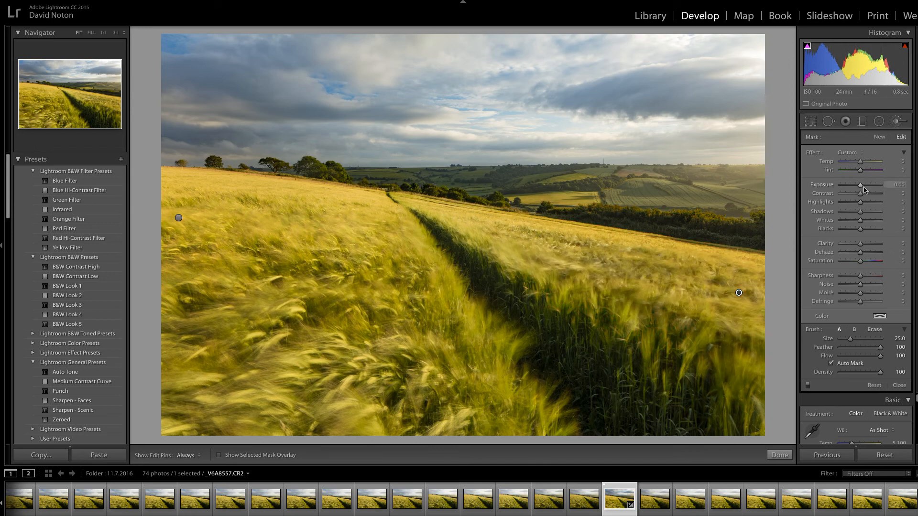
Step: Set the right barley mask's Exposure to 0.20, finish the brush adjustment, and compare the photo before and after side by side
drag(861, 186, 863, 186)
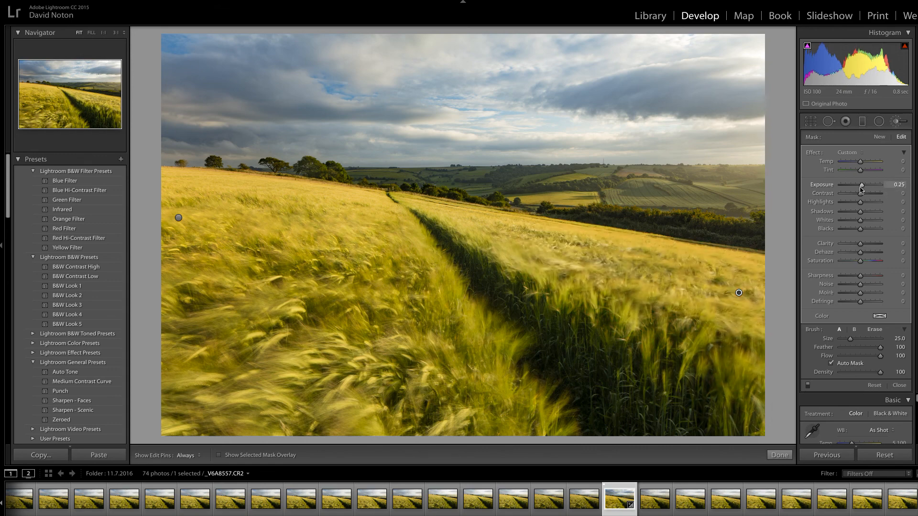
drag(861, 188, 860, 187)
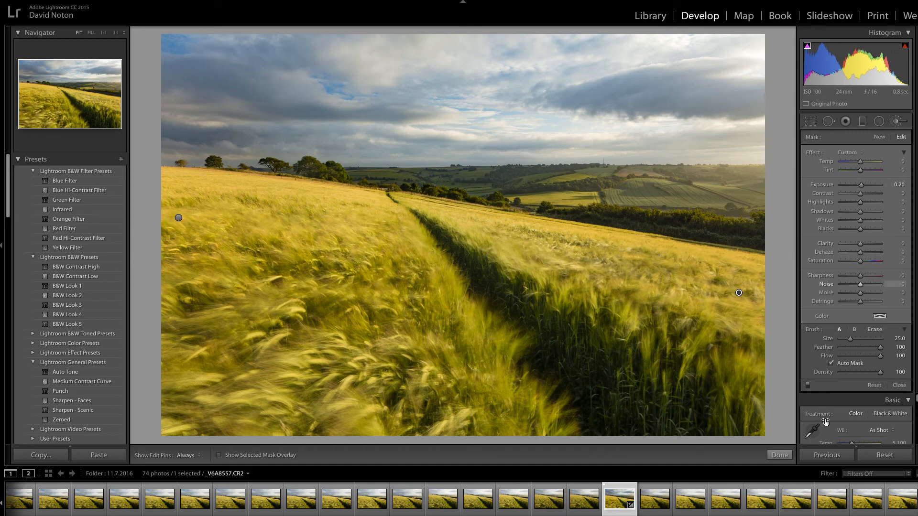
click(779, 455)
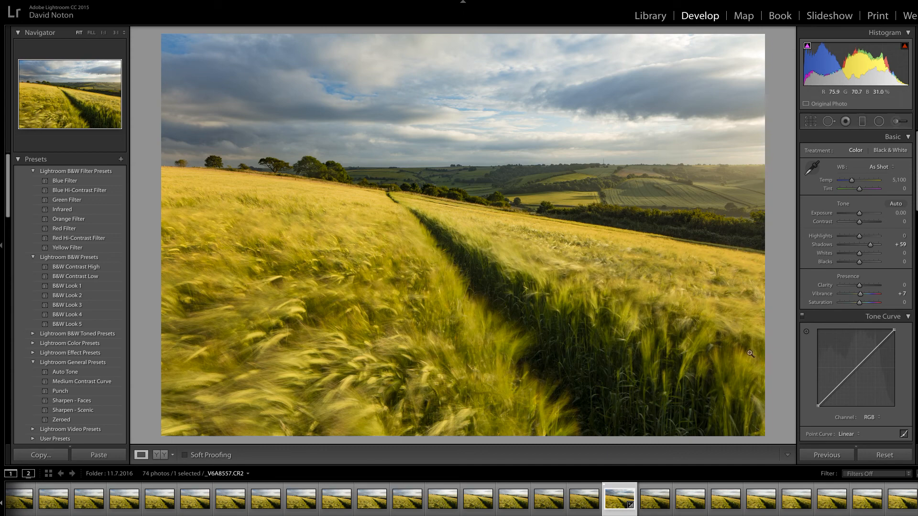
click(168, 454)
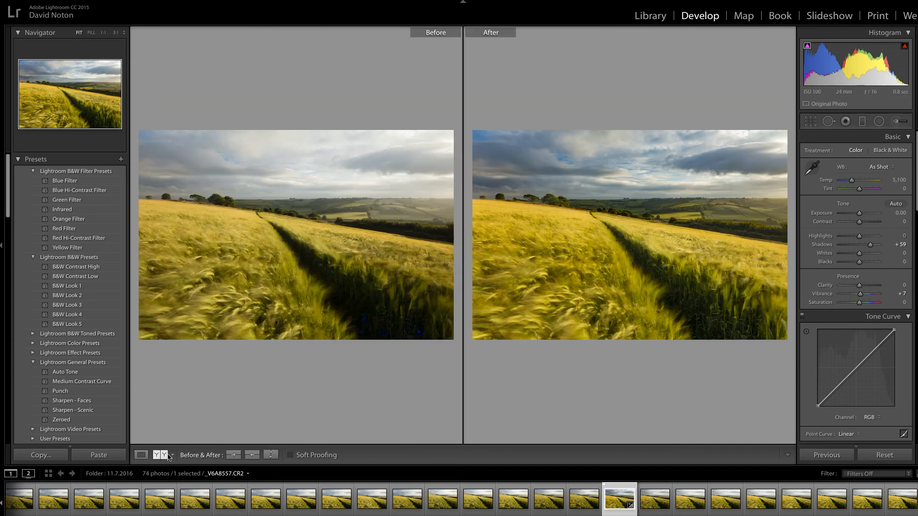